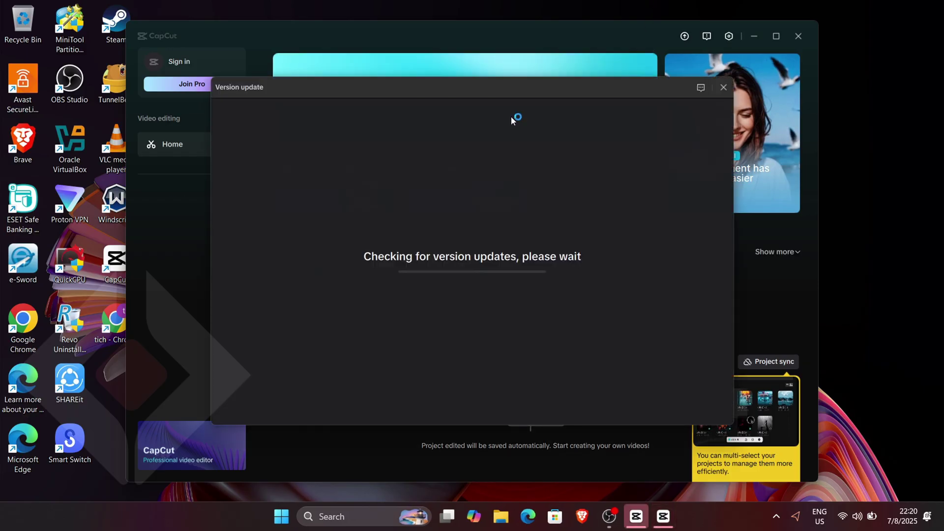
- Dismiss CapCut's version update check, creative tools tip and recommended features window
click(723, 87)
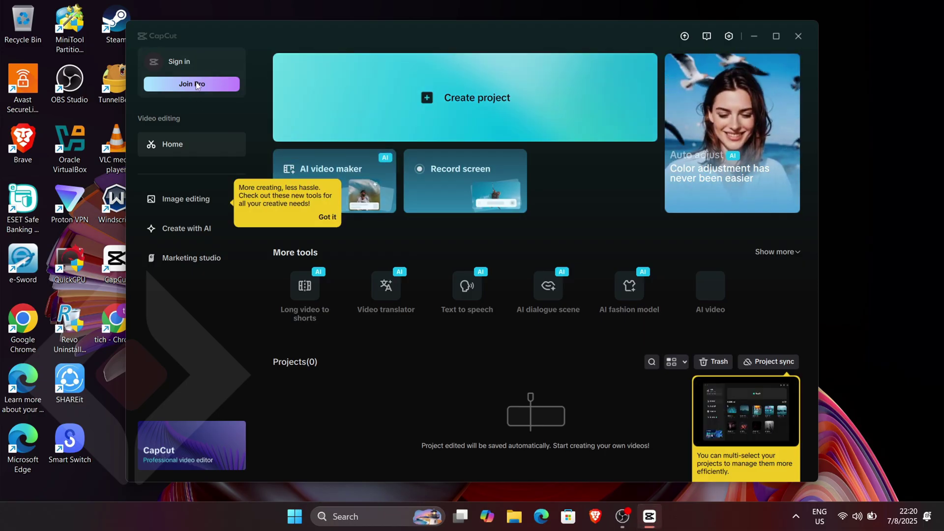
click(426, 109)
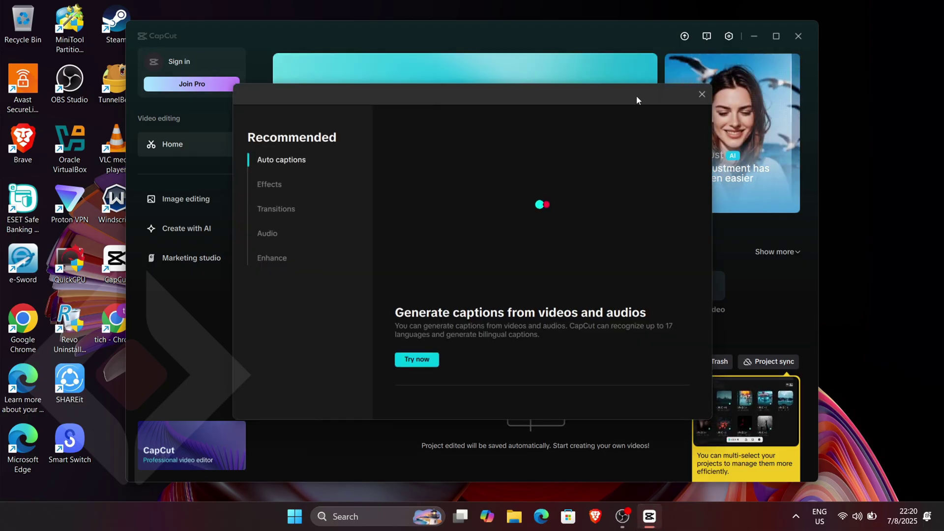
click(703, 94)
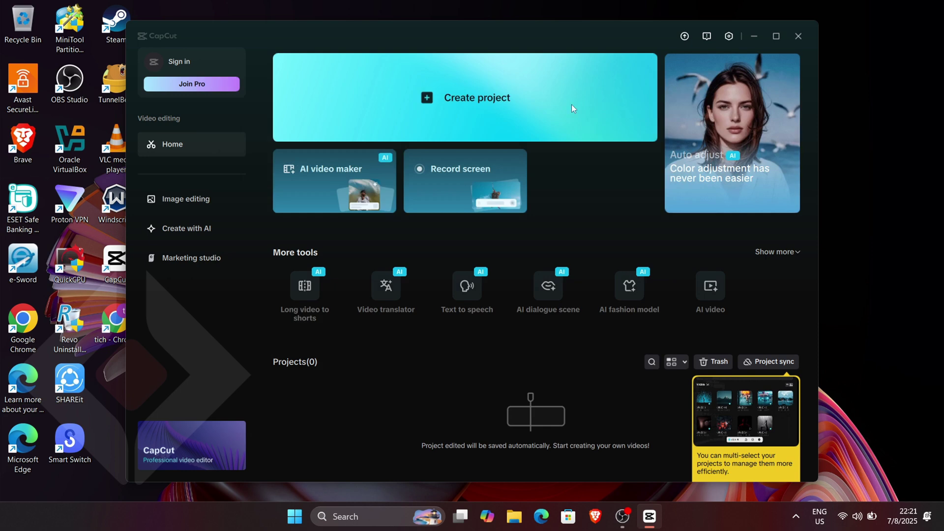
- Start a new project and import the two .mkv screen recordings
click(483, 93)
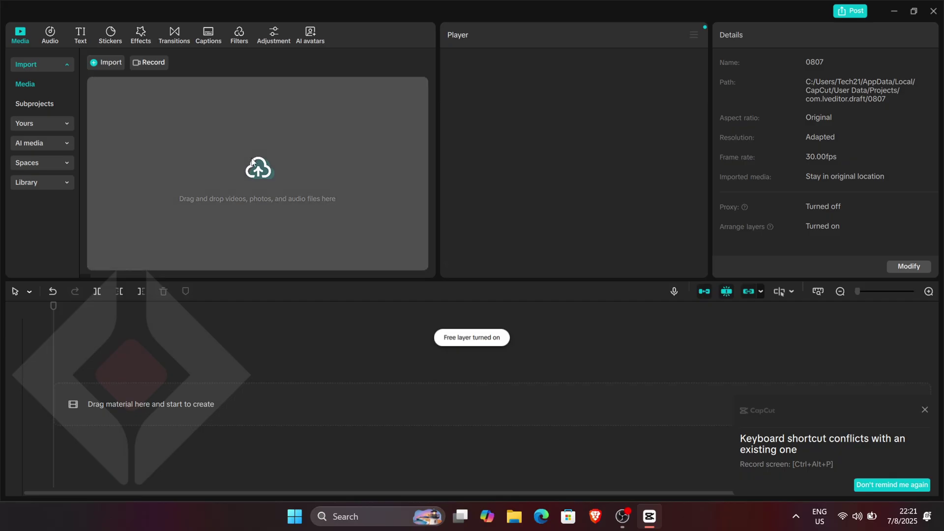
click(252, 162)
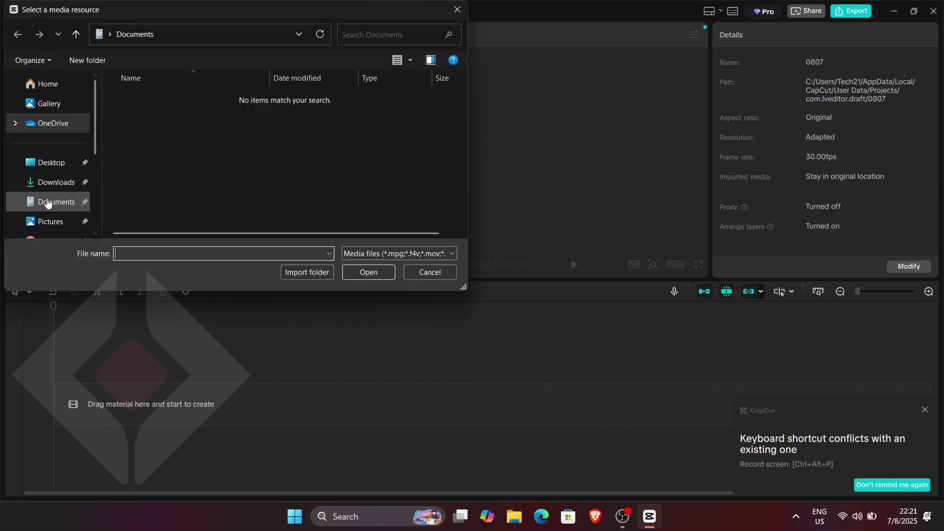
scroll(45, 202, down, 4)
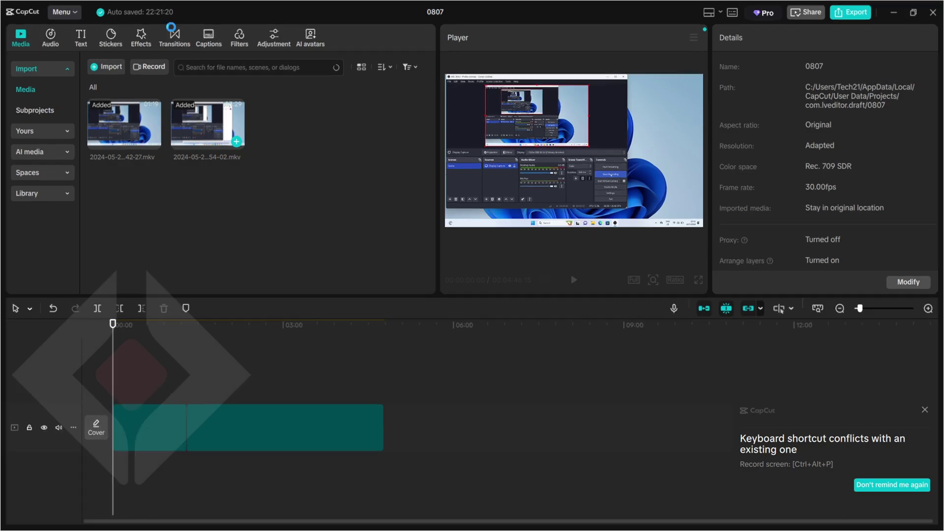
- Add the Comic Cut transition at the join between the two recordings
click(175, 35)
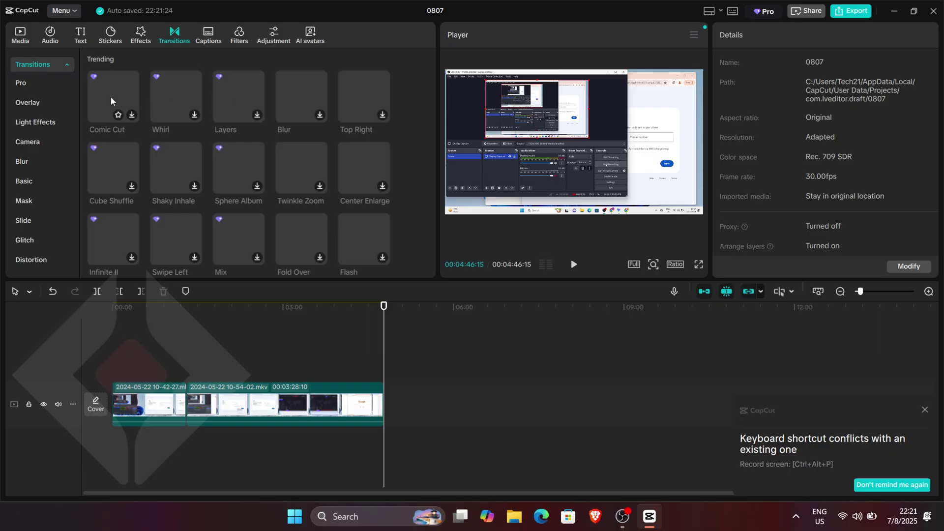
drag(173, 102, 189, 104)
click(129, 99)
- Split the clips at about 03:00 and 00:30 on the timeline
click(272, 344)
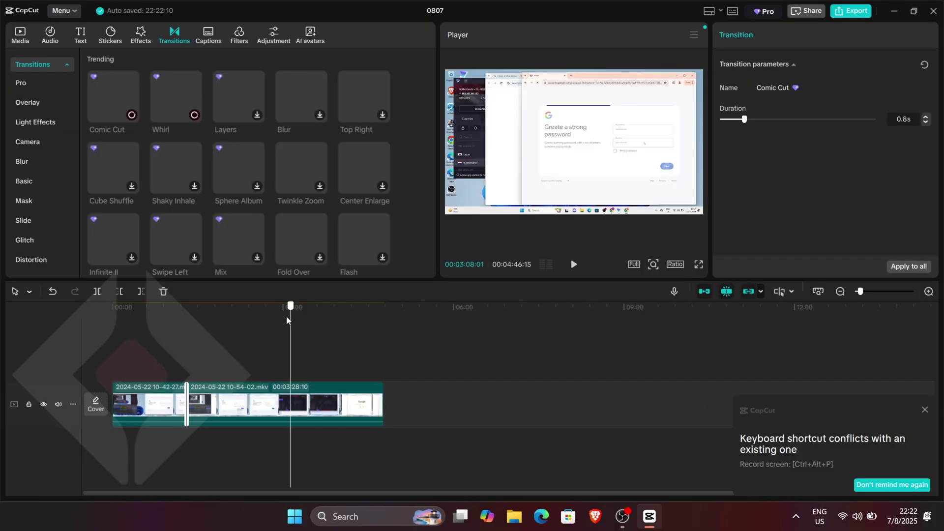
key(ctrl+b)
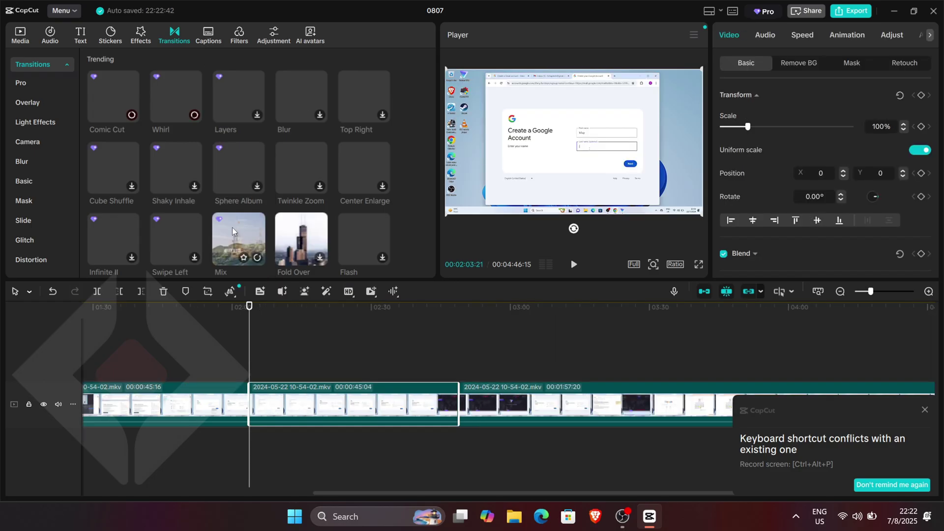
click(248, 407)
click(164, 411)
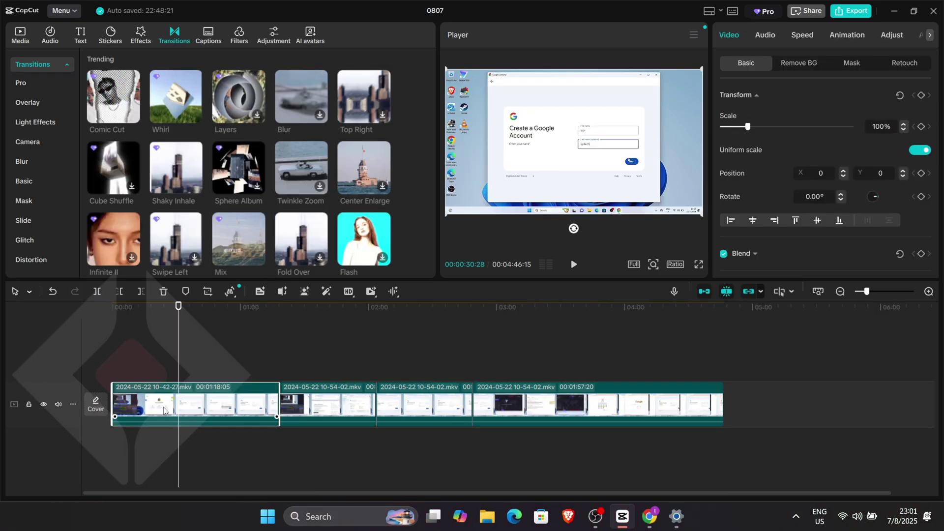
click(96, 291)
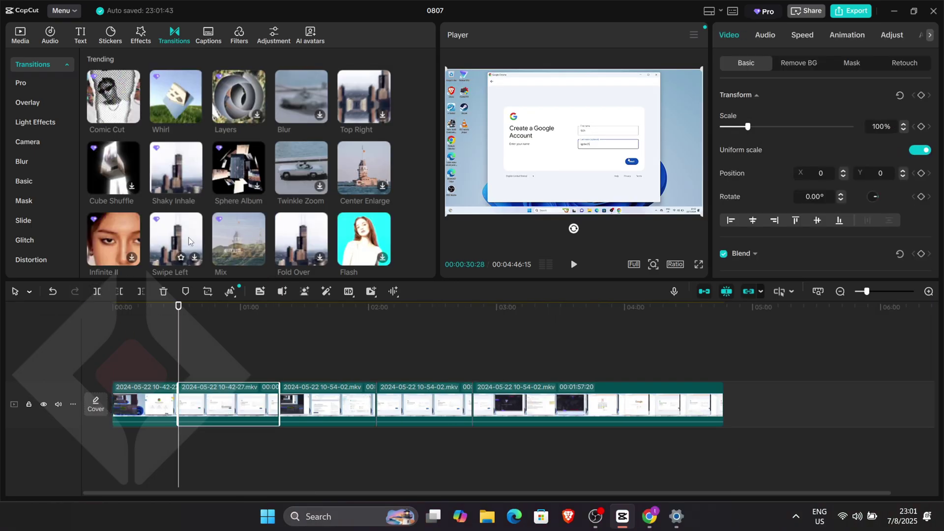
- Put Swipe Left on the new cut, then merge all five clips into Compound clip1
drag(180, 233, 178, 402)
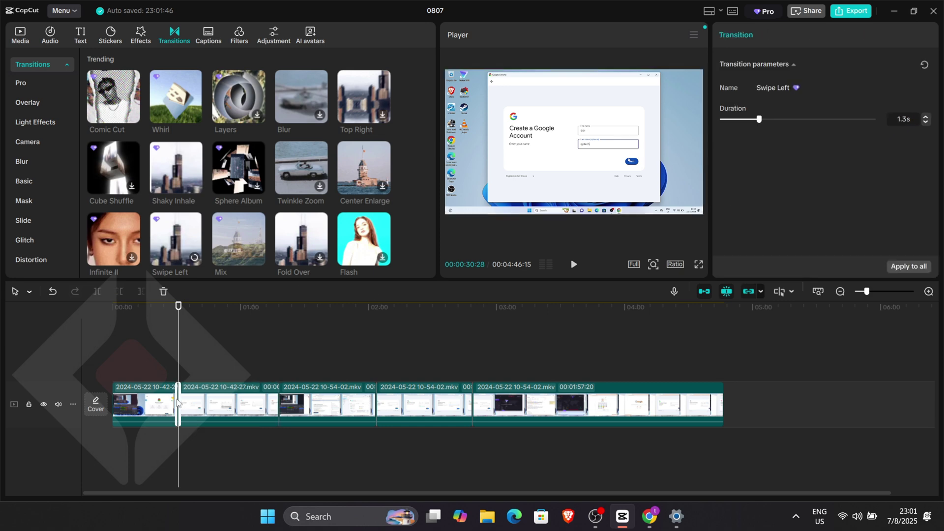
click(287, 370)
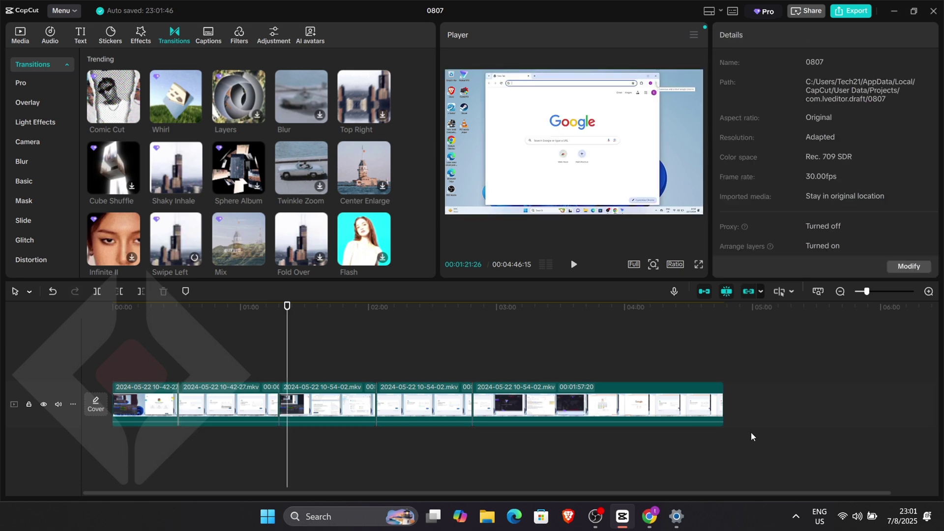
drag(766, 442, 105, 387)
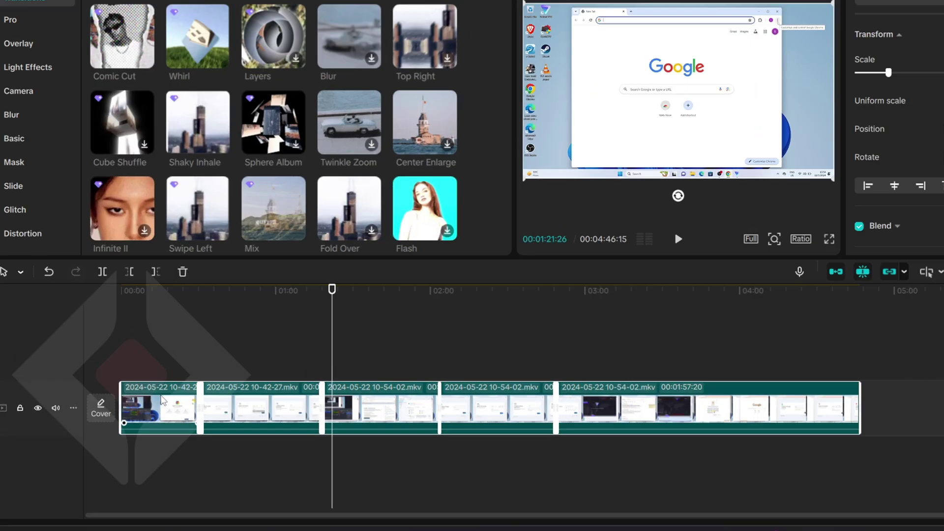
right_click(145, 396)
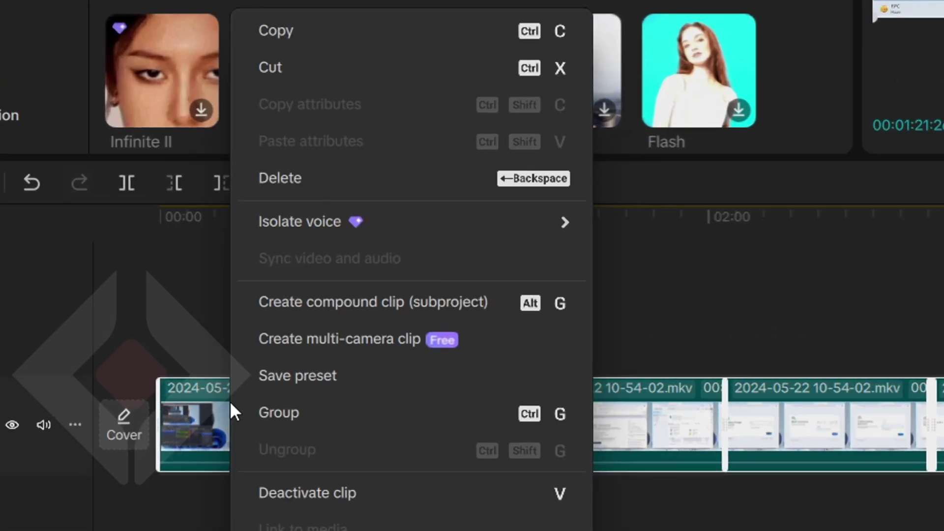
click(398, 301)
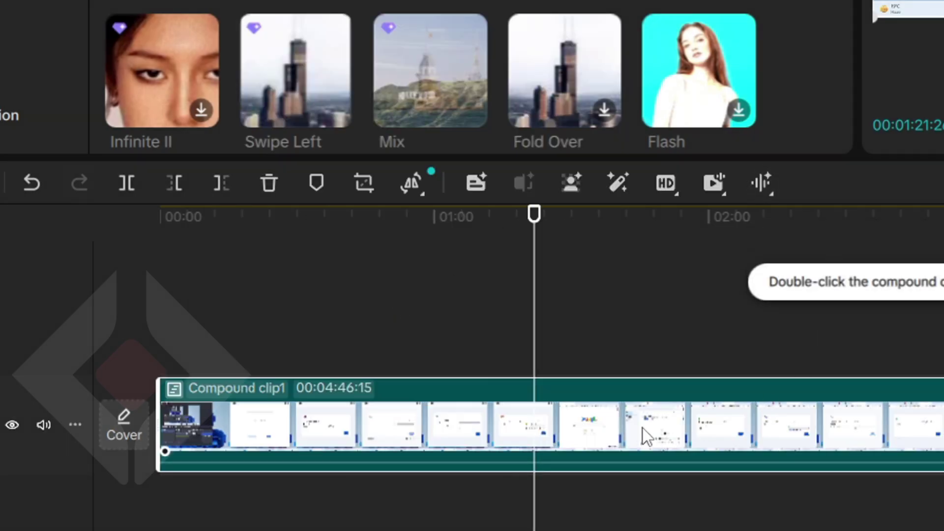
- Pre-process the compound clip to 100%
right_click(687, 408)
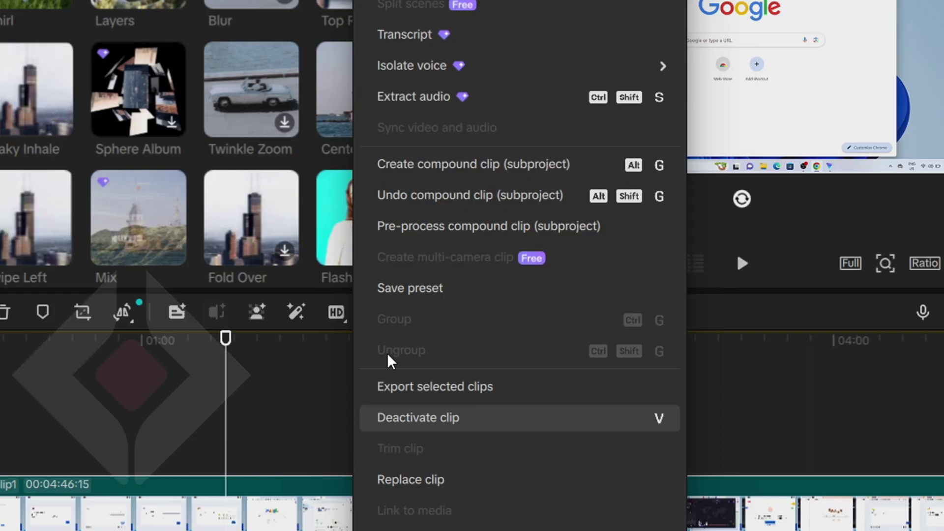
click(446, 230)
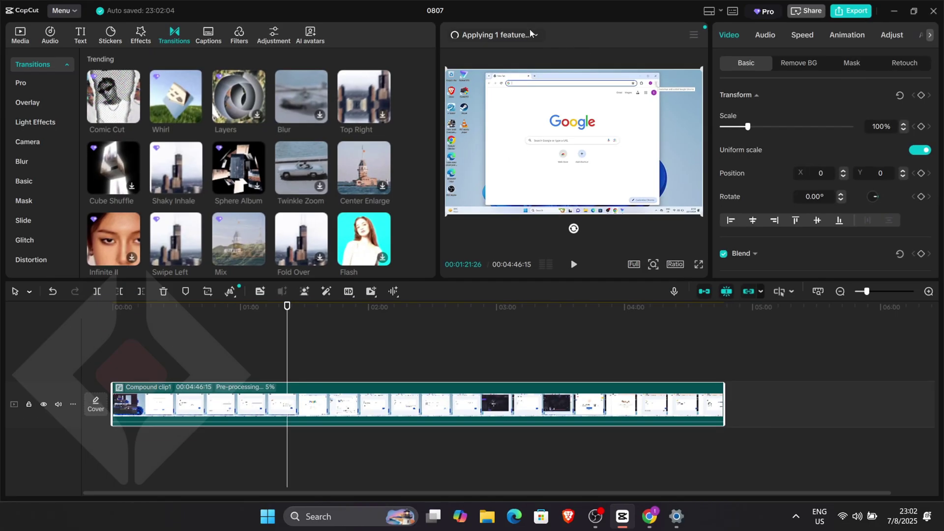
mouse_move(531, 33)
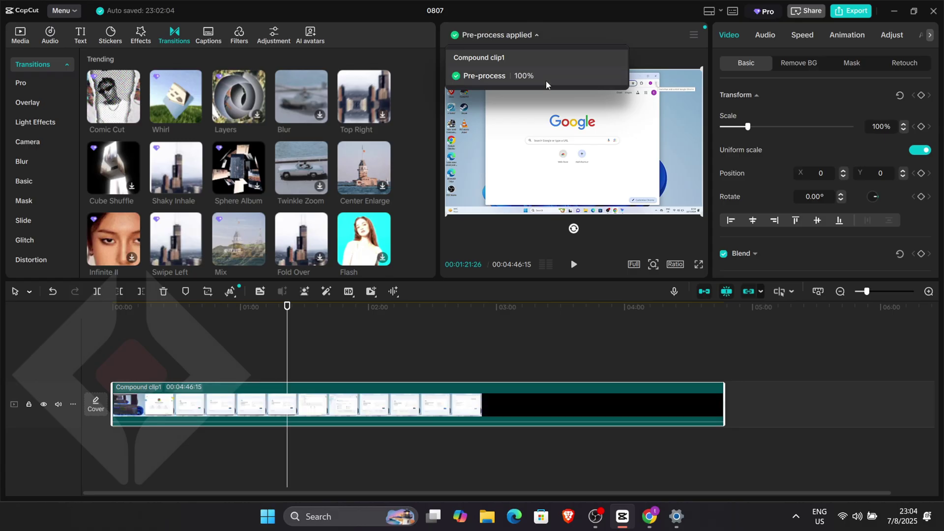
- Open CapCut's settings and browse File Explorer to C:\Users and the user's home folder
click(74, 11)
click(106, 177)
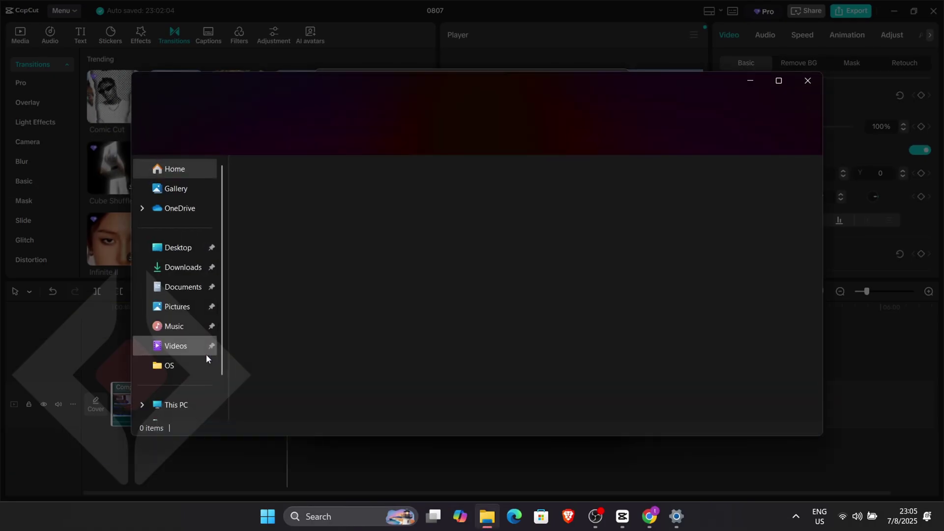
click(175, 406)
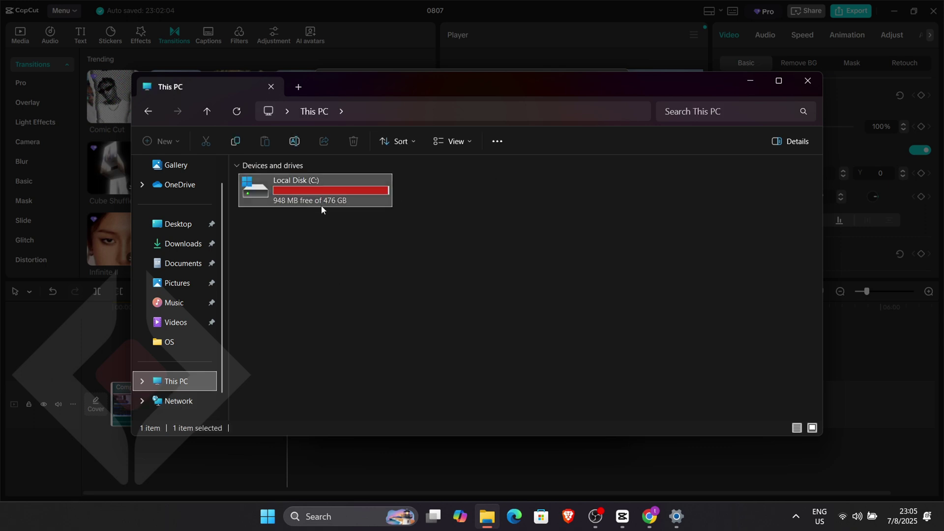
double_click(321, 205)
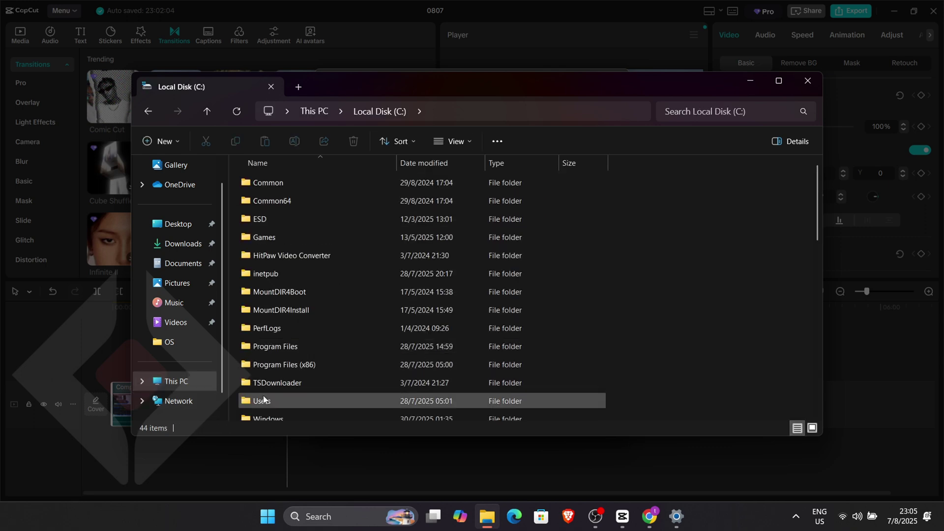
double_click(263, 399)
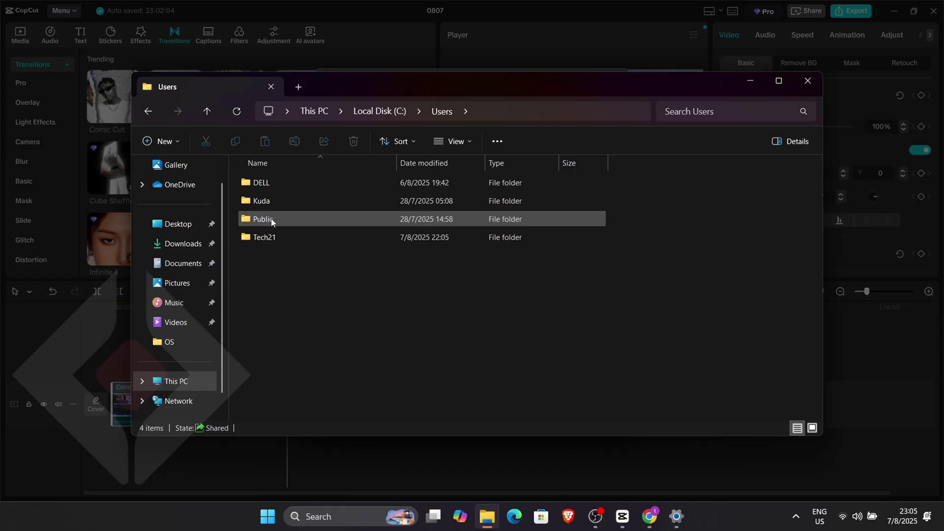
double_click(280, 233)
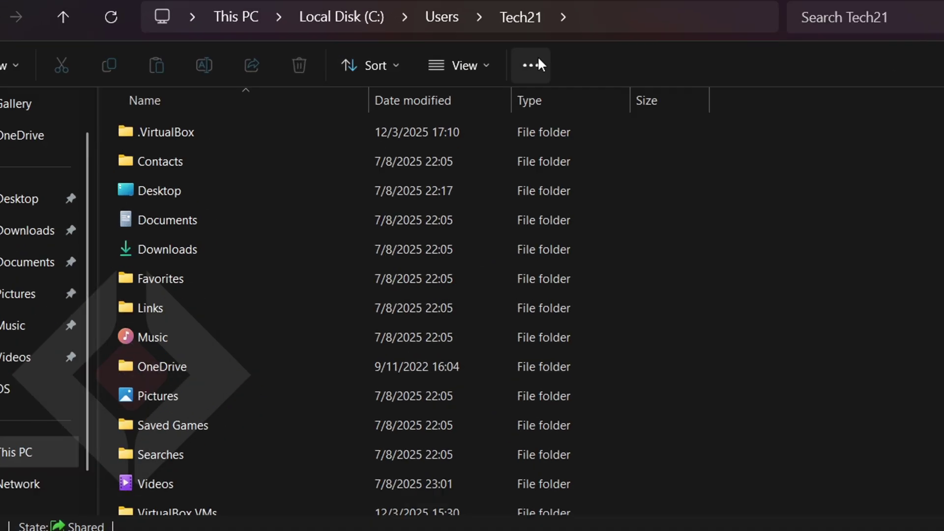
- Turn on 'Show hidden files, folders, and drives' in Folder Options and apply it
click(498, 141)
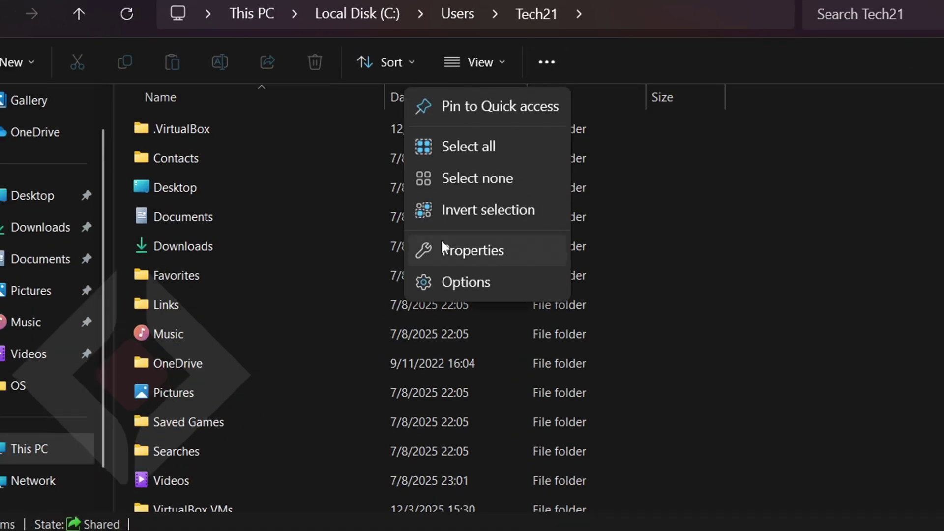
click(446, 276)
click(256, 83)
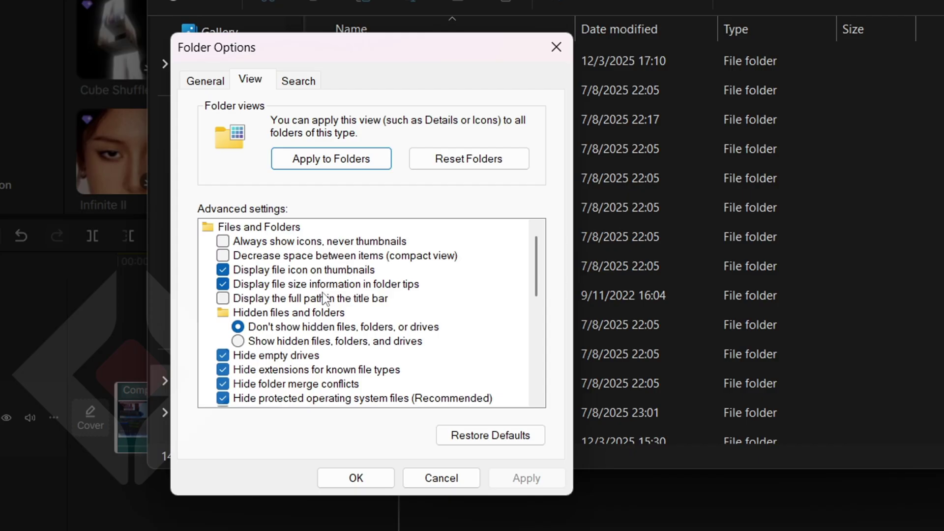
click(238, 341)
click(526, 478)
click(356, 478)
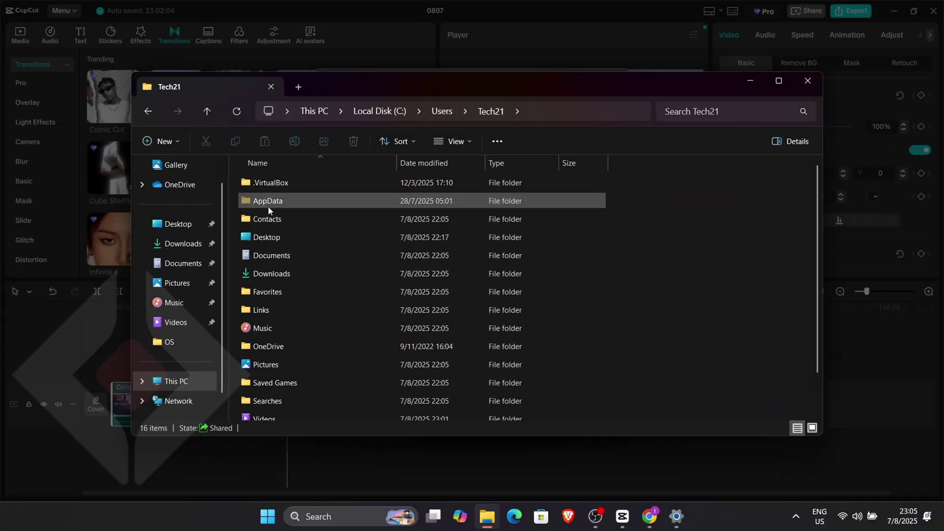
- Open AppData > Local > CapCut > User Data and scroll to Projects
double_click(268, 206)
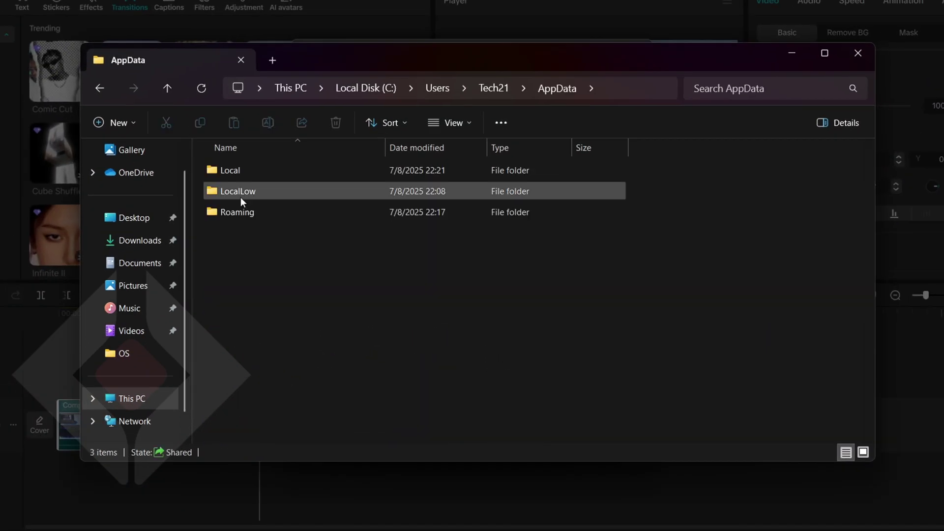
double_click(246, 171)
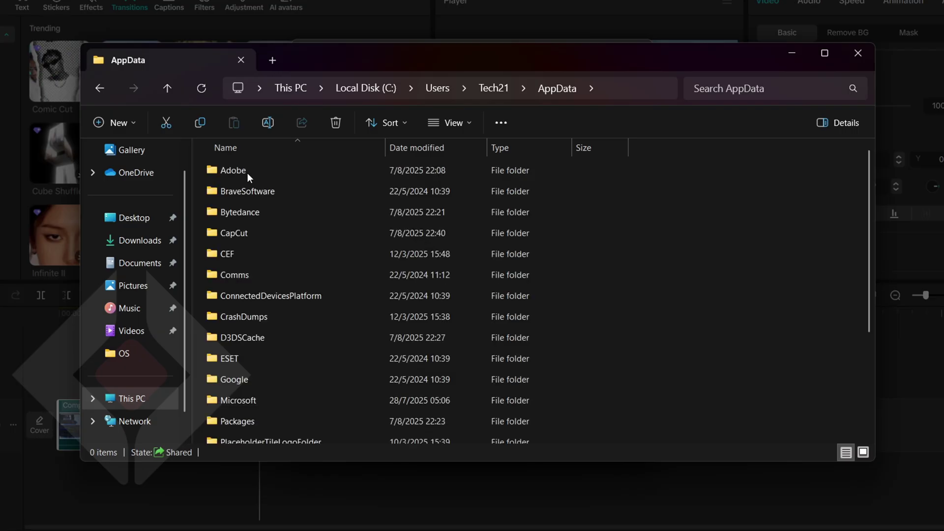
double_click(237, 238)
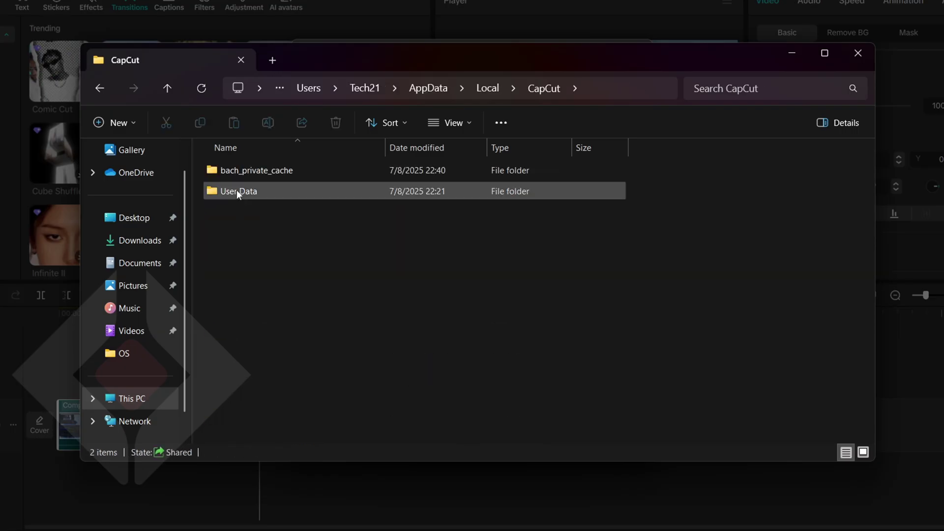
double_click(253, 186)
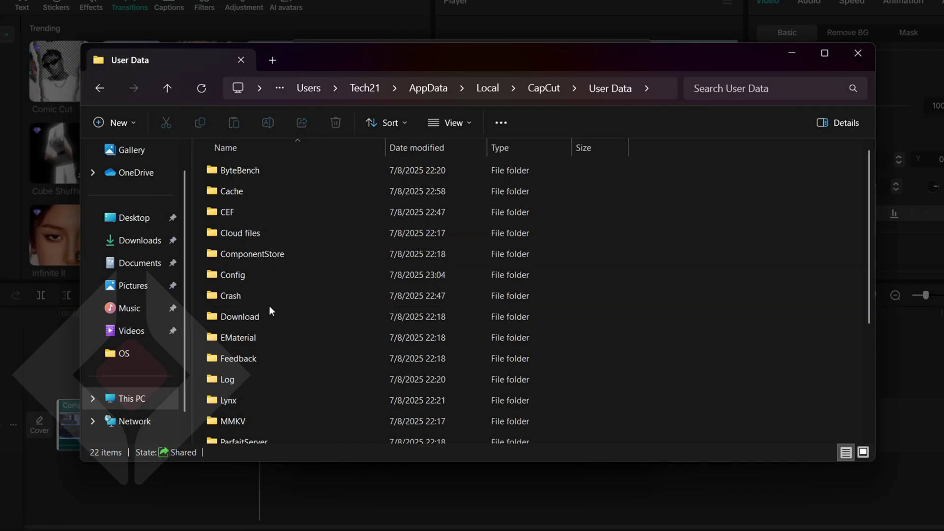
scroll(270, 310, down, 2)
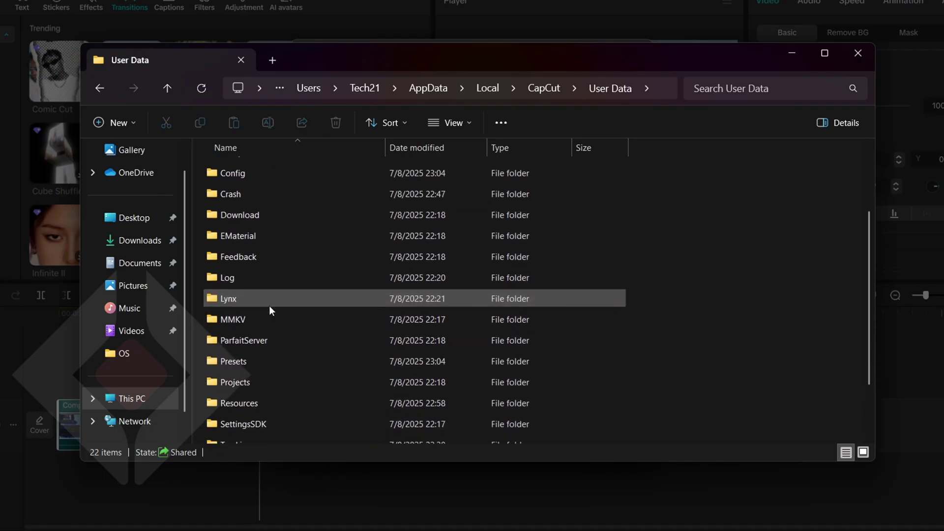
- Open Projects > com.lveditor.draft and close CapCut's settings dialog
double_click(238, 375)
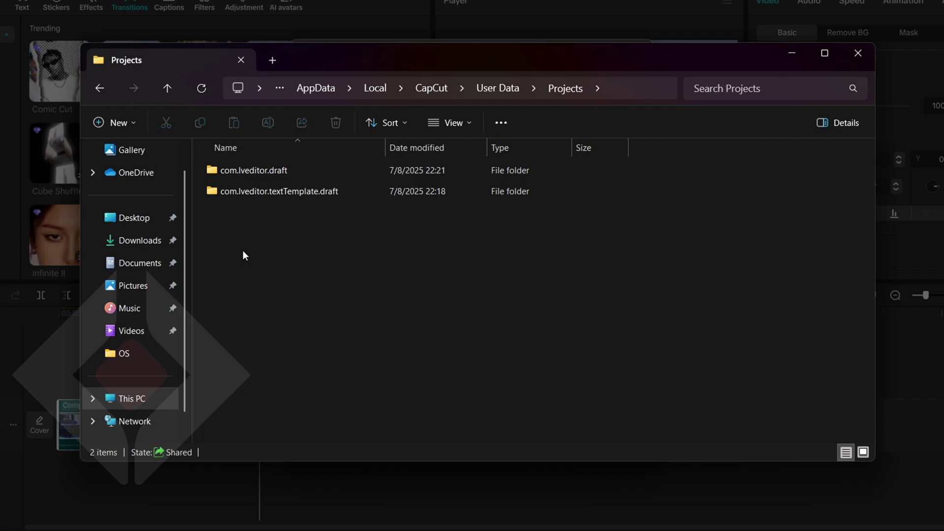
double_click(264, 170)
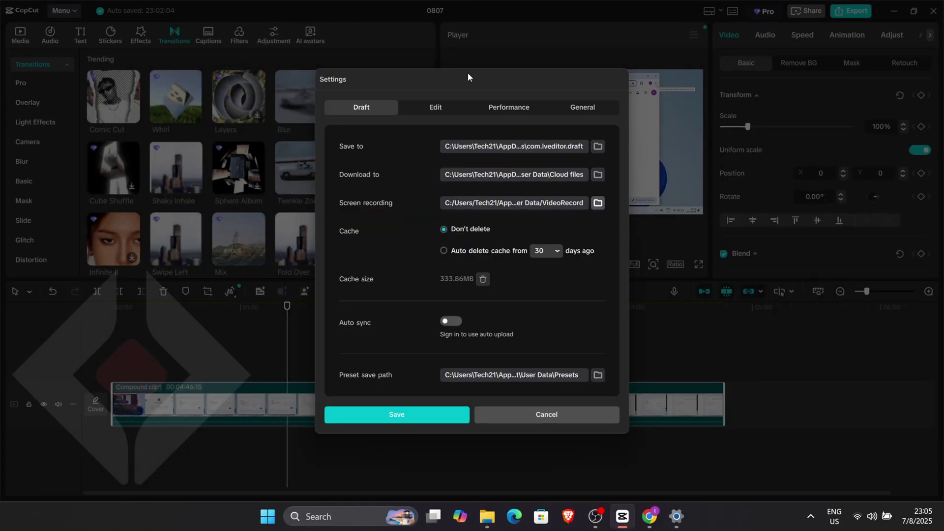
click(541, 414)
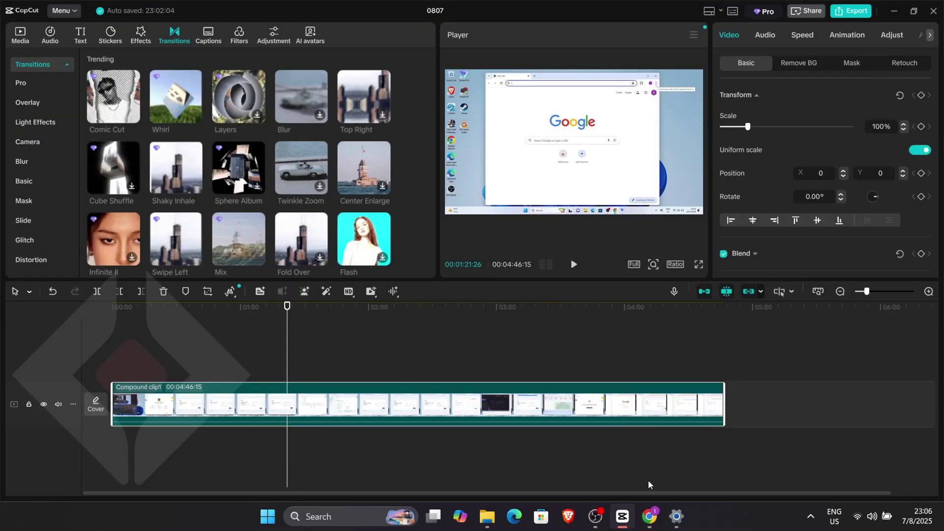
click(487, 516)
- In 0807's Resources, check videoAlg, then play the rendered video in combination
double_click(288, 199)
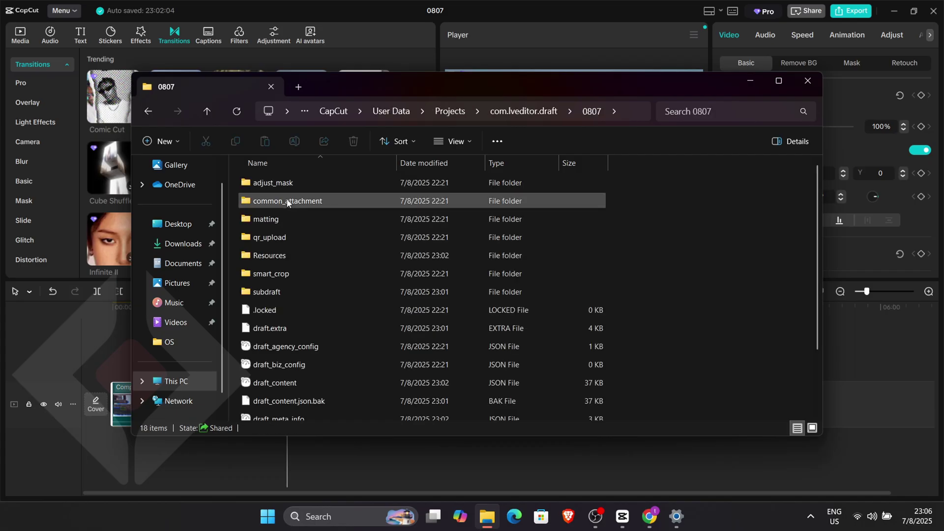
double_click(282, 256)
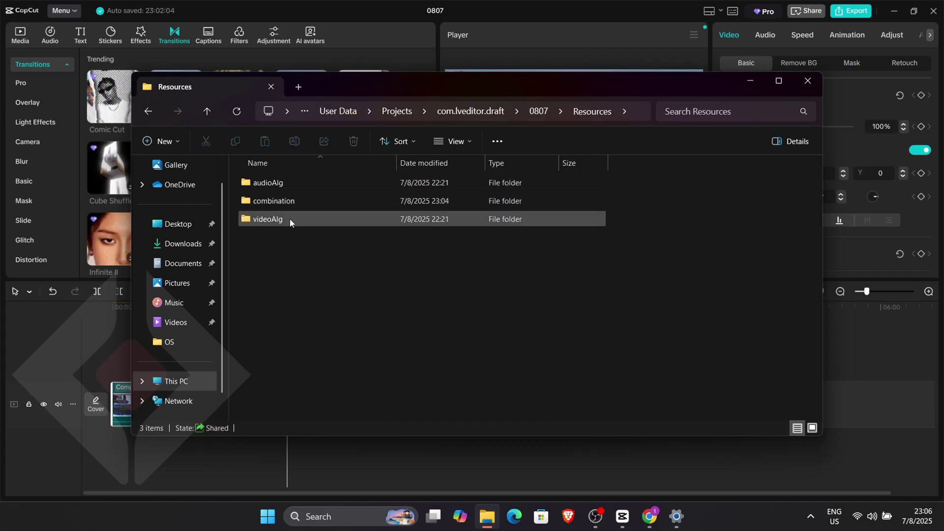
double_click(290, 218)
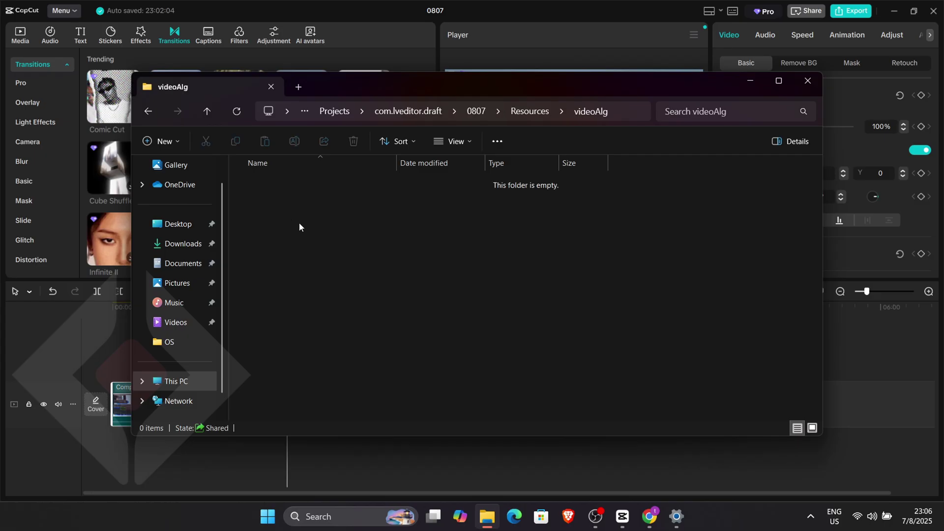
key(alt+Left)
double_click(284, 203)
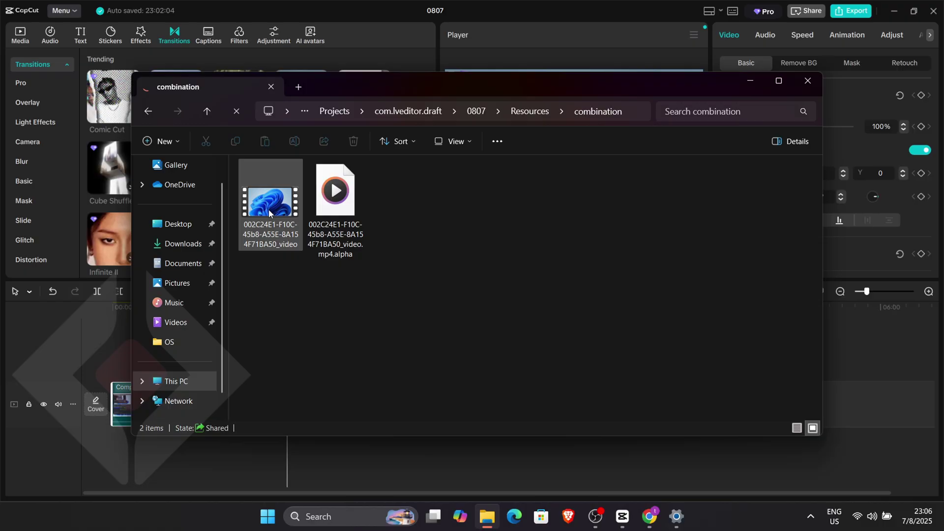
double_click(269, 212)
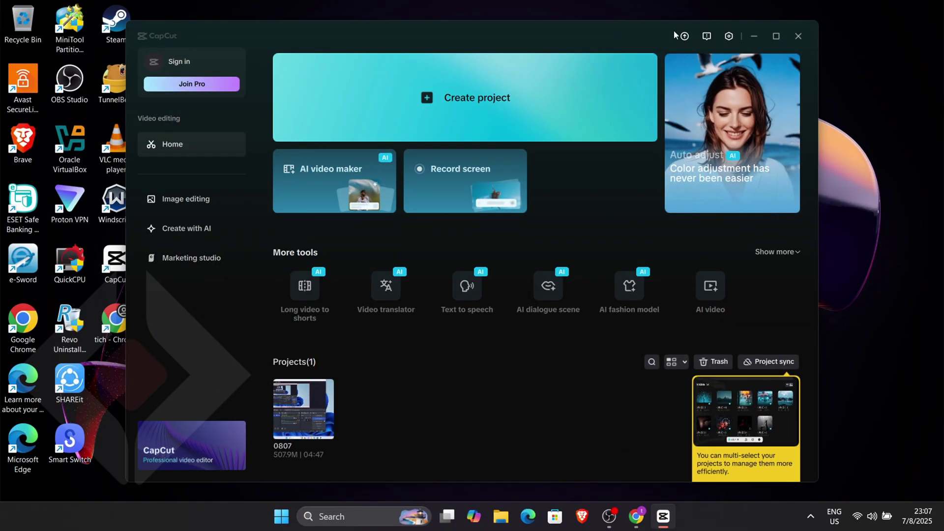
- Compare the installed CapCut 6.4.0 with the latest 6.7.0 via the update icon
mouse_move(688, 36)
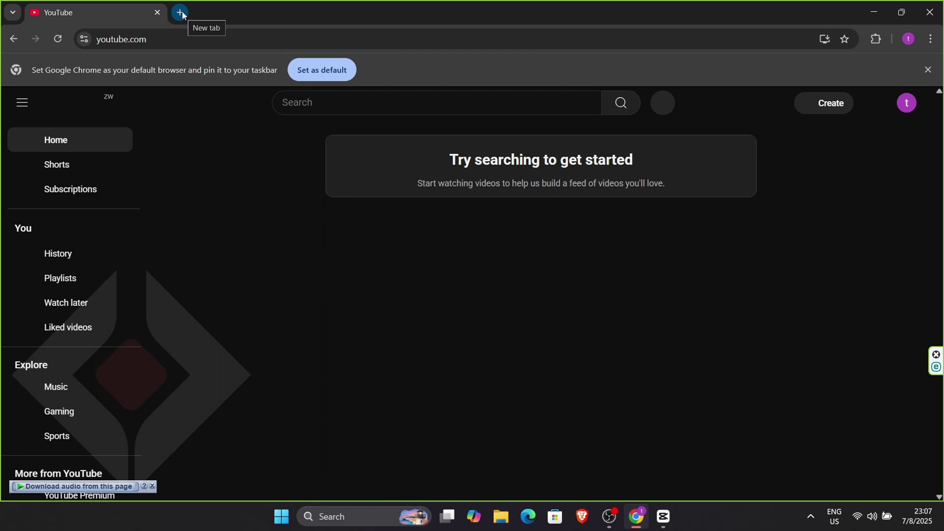
- Search Google for 'capcut pc old versions' in a new tab
click(180, 12)
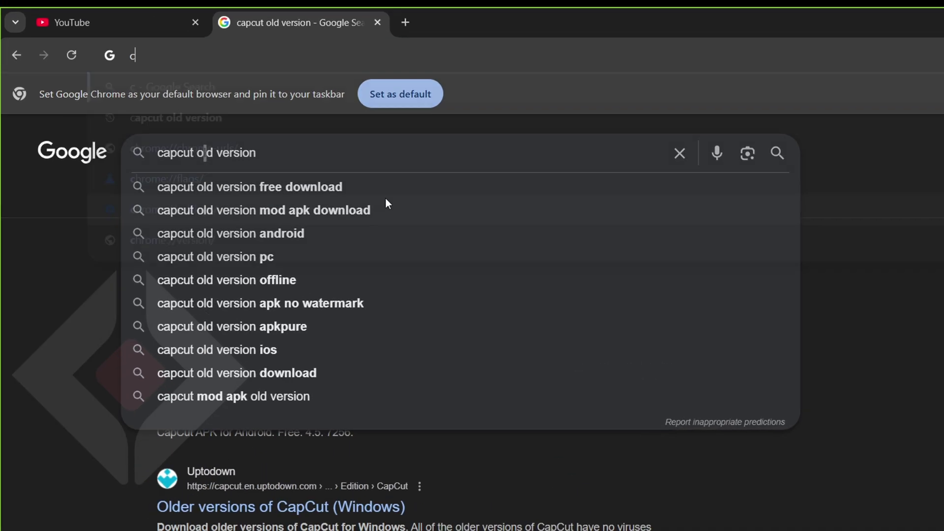
text(capcut )
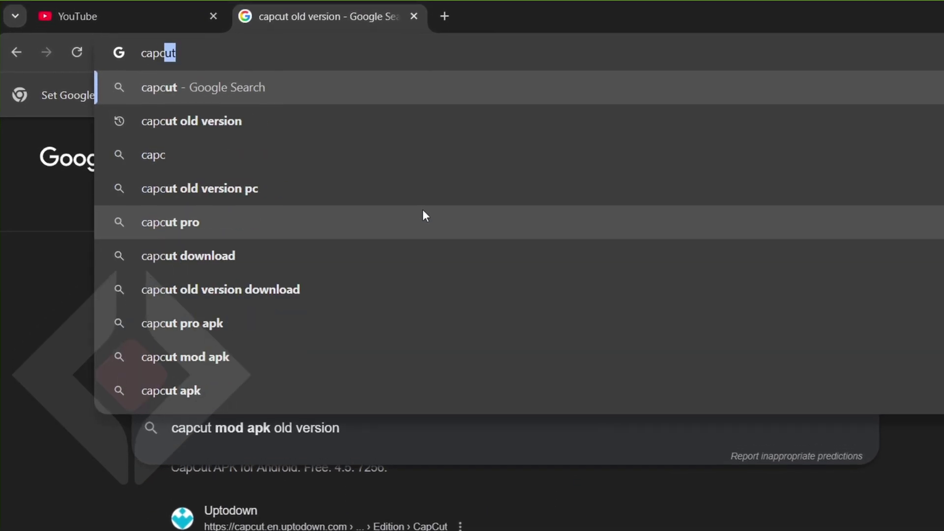
text(pc ol)
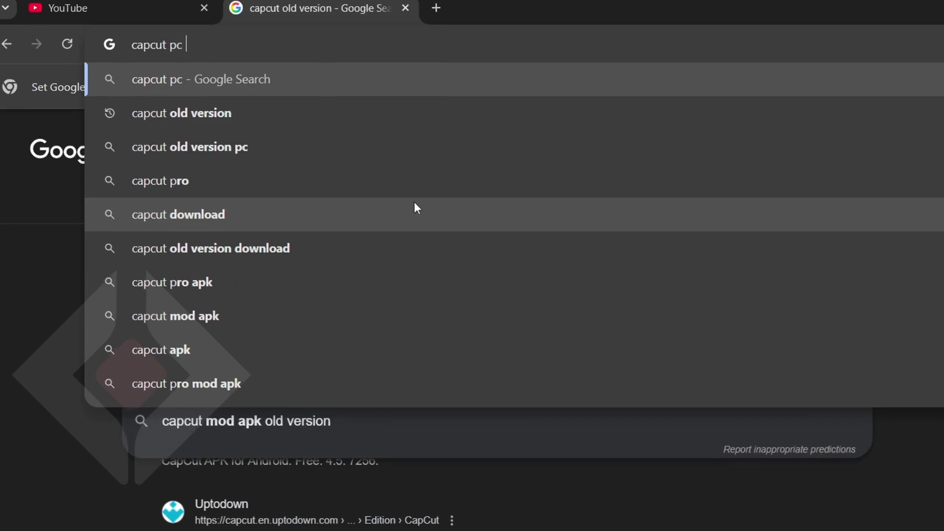
text(d versi)
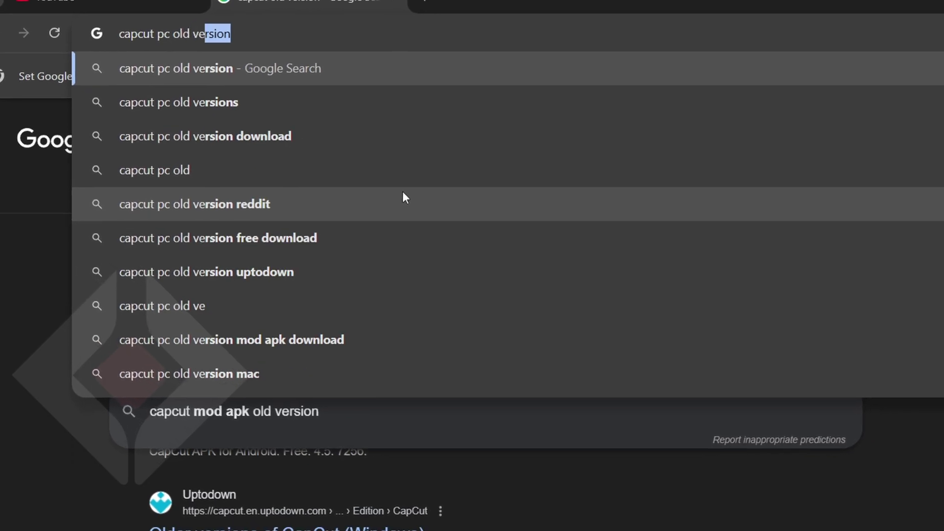
text(ons)
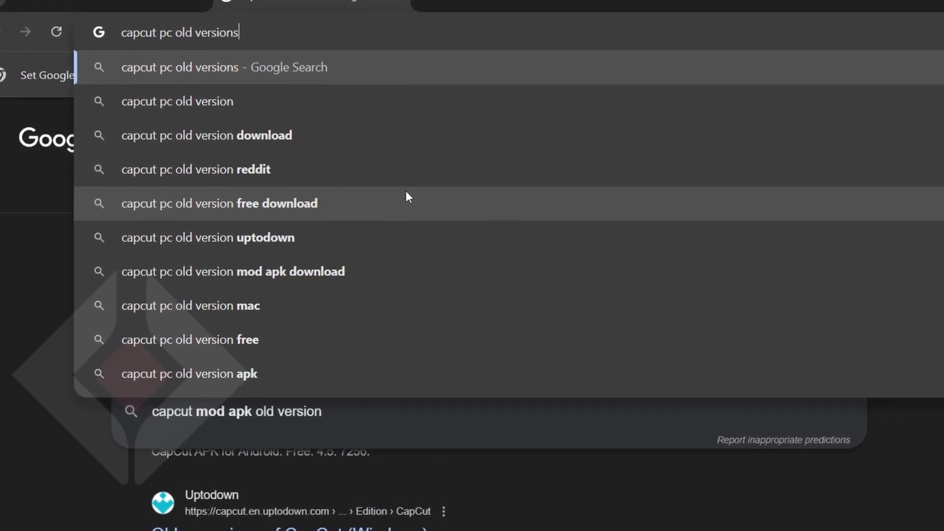
key(Return)
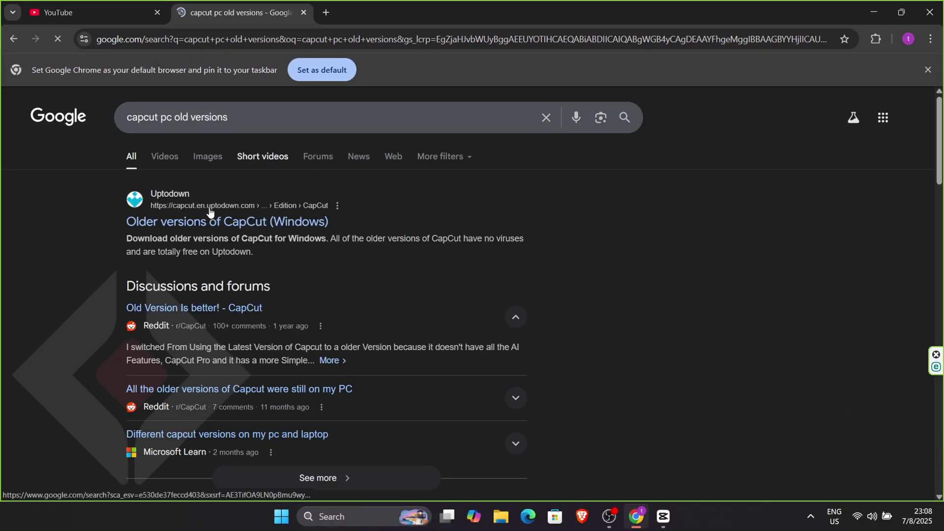
- Scroll Uptodown's Older versions of CapCut page down to the Windows builds list
scroll(230, 218, down, 5)
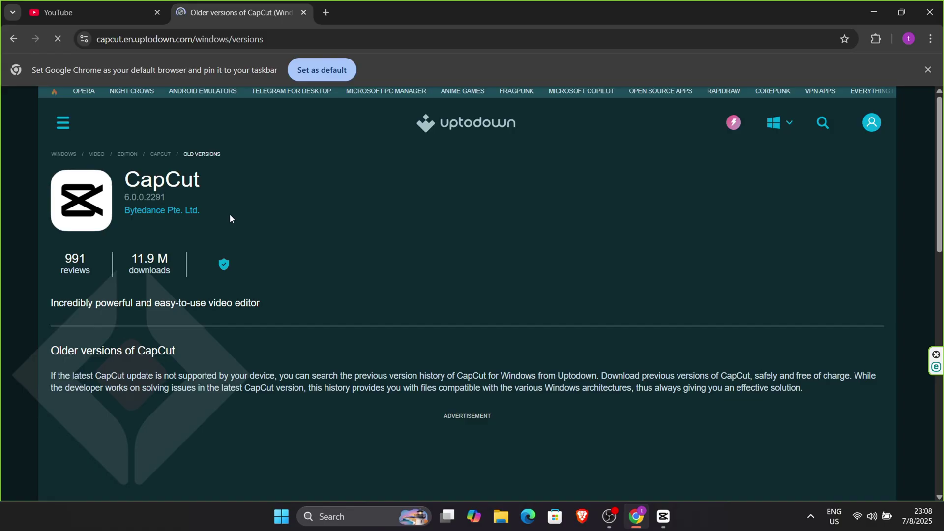
scroll(250, 252, down, 7)
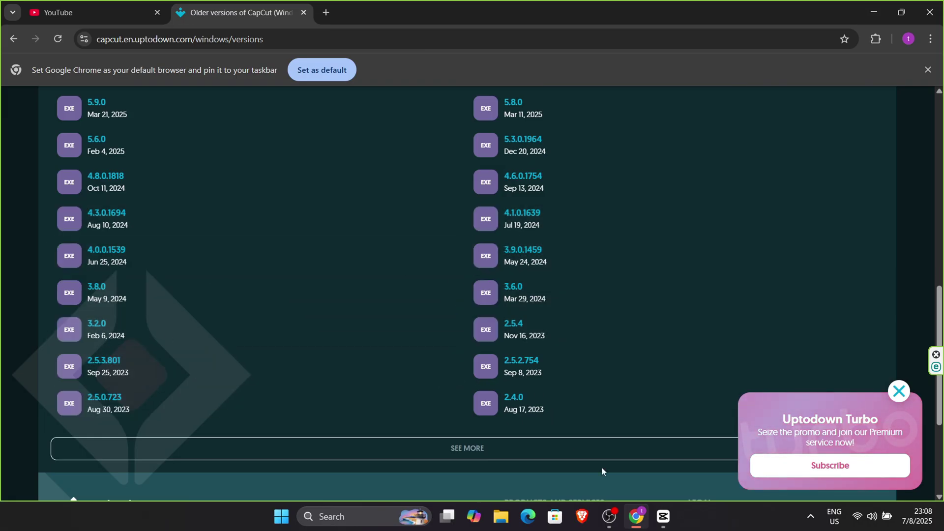
- Switch back to the CapCut home window from the taskbar
click(663, 516)
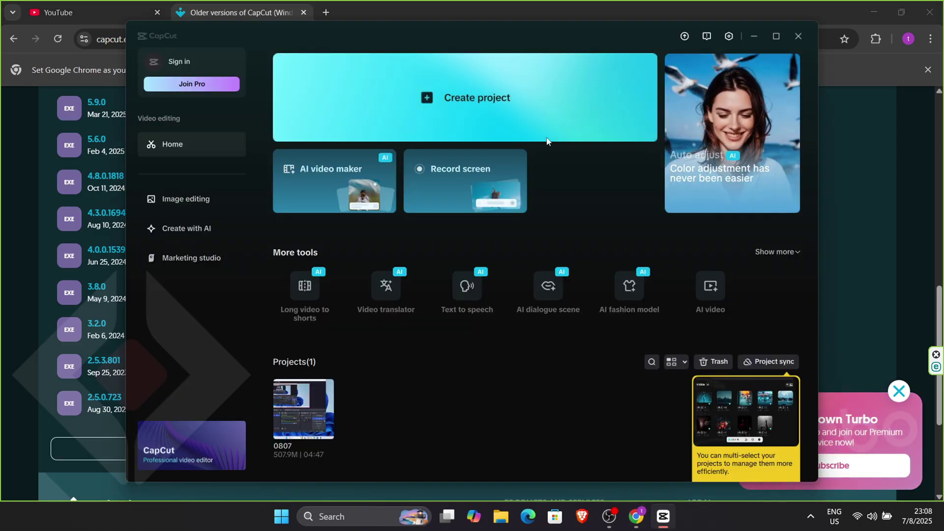